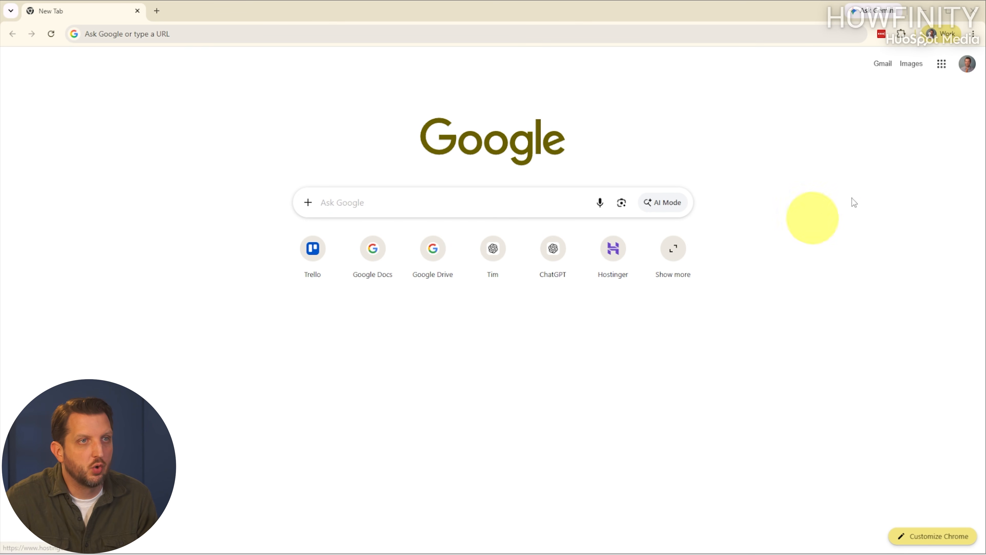
- Open Google Sheets and create a new spreadsheet from the Invoice template in the template gallery
{"action": "left_click", "coordinate": [942, 65]}
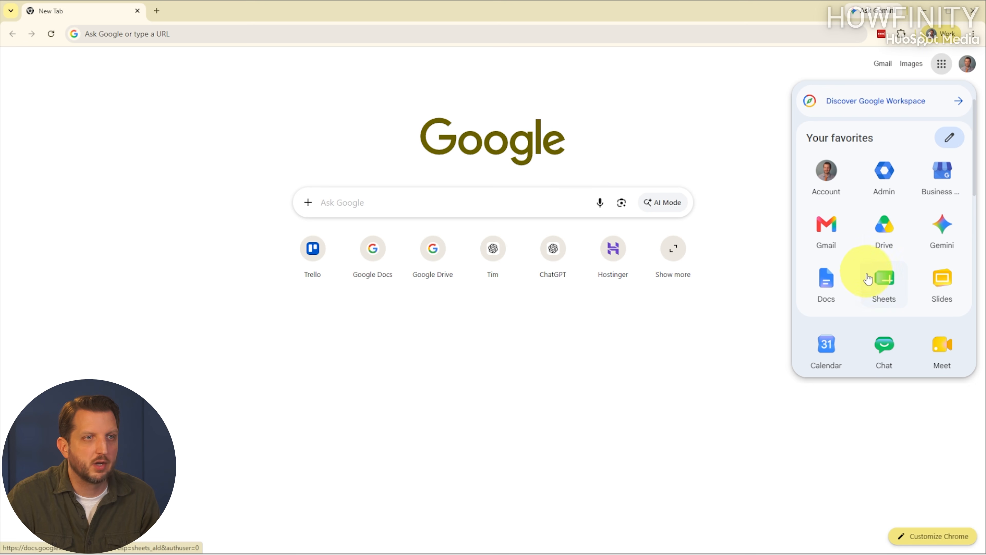
{"action": "left_click", "coordinate": [881, 289]}
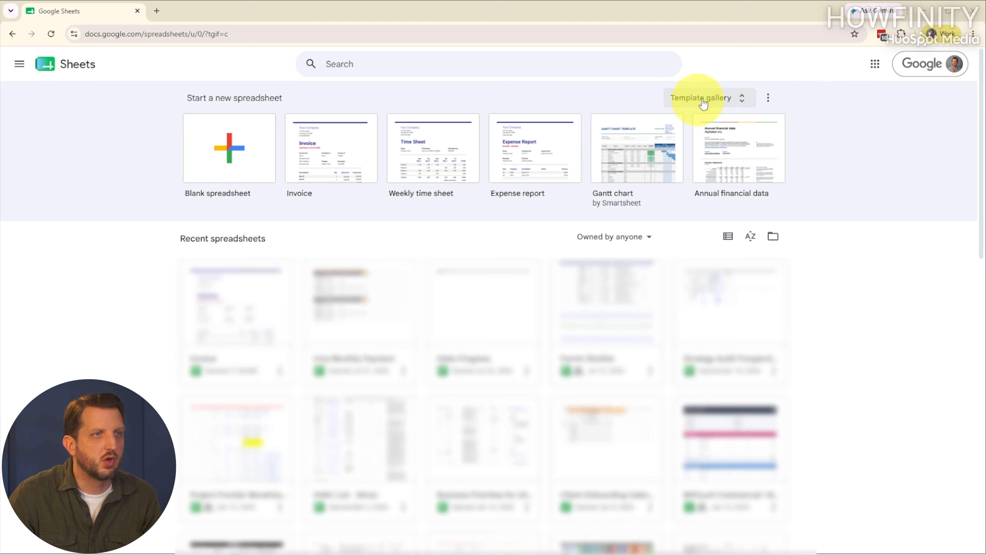
{"action": "left_click", "coordinate": [737, 101]}
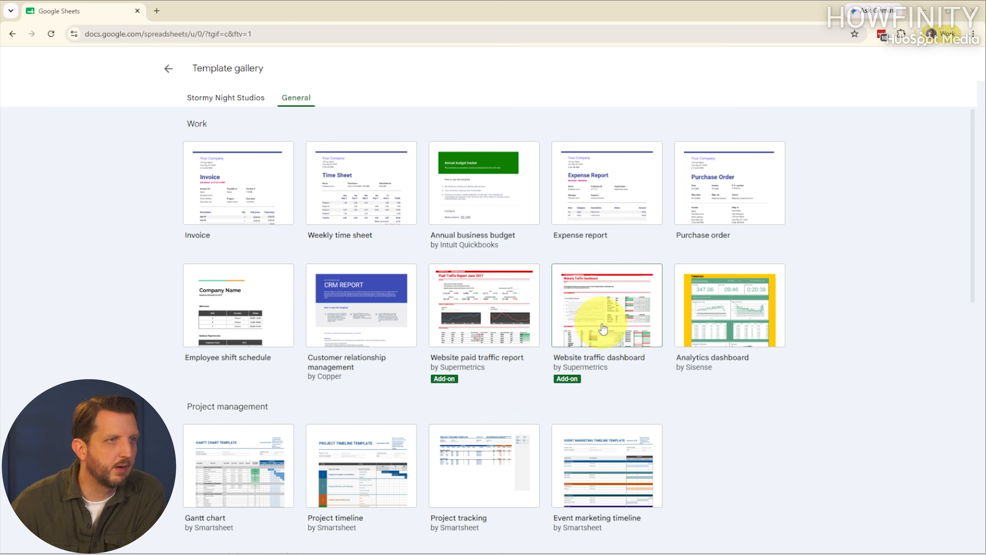
{"action": "left_click", "coordinate": [235, 194]}
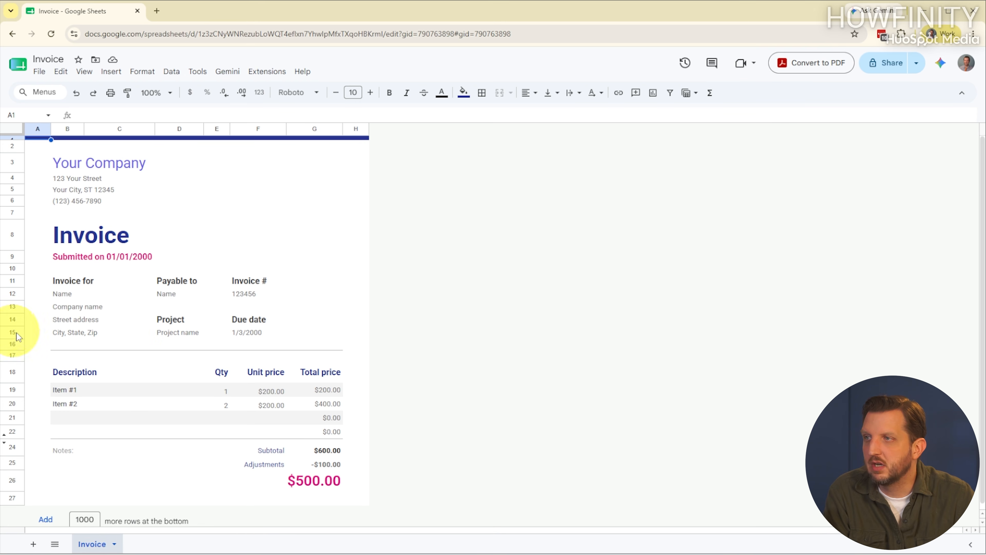
- Replace the company name placeholder at the head of the invoice with Knode Co
{"action": "left_click", "coordinate": [65, 167]}
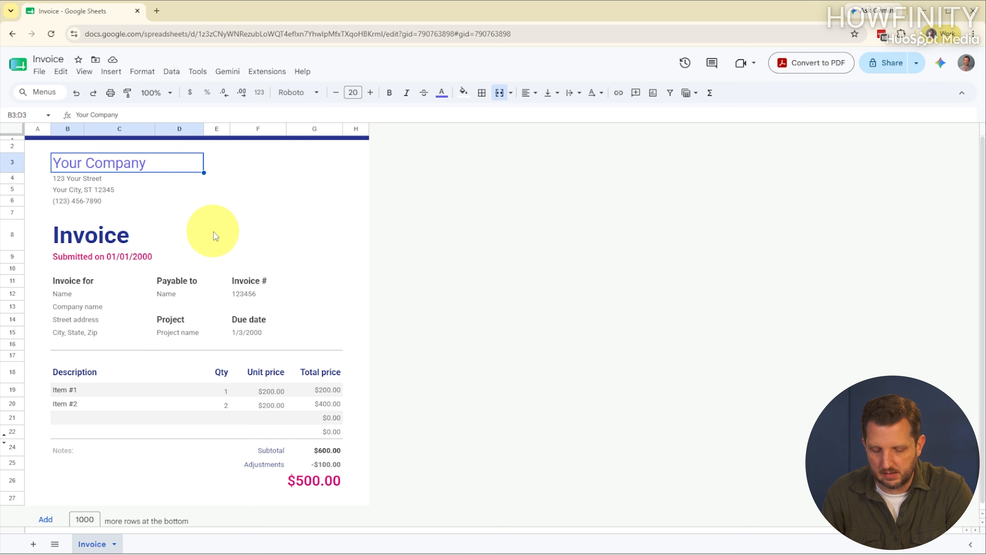
{"action": "type", "text": "Knode Co."}
{"action": "key", "text": "Return"}
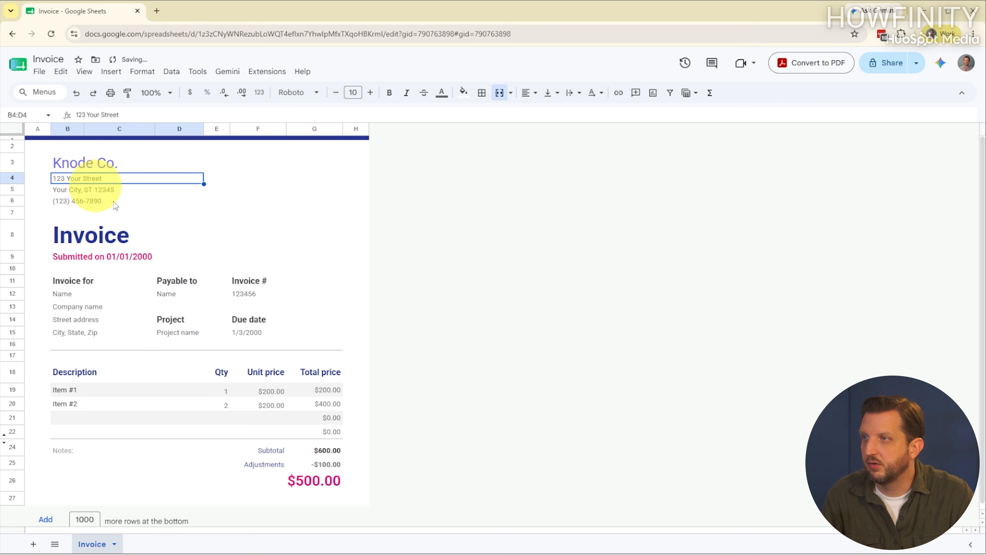
{"action": "left_click", "coordinate": [108, 191]}
{"action": "left_click", "coordinate": [93, 201]}
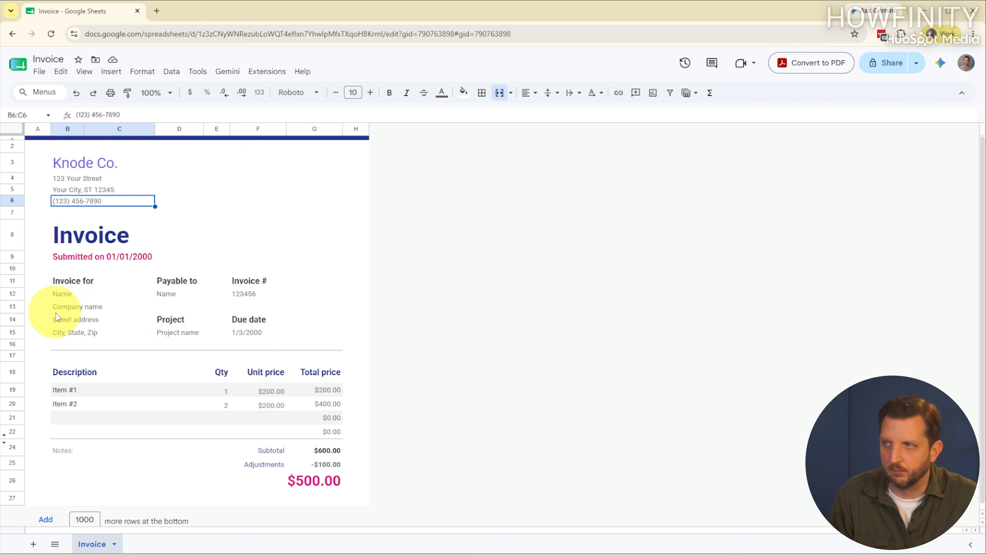
- Fill in the Invoice for block with the customer's full name and the company name XYX Company
{"action": "left_click", "coordinate": [74, 286]}
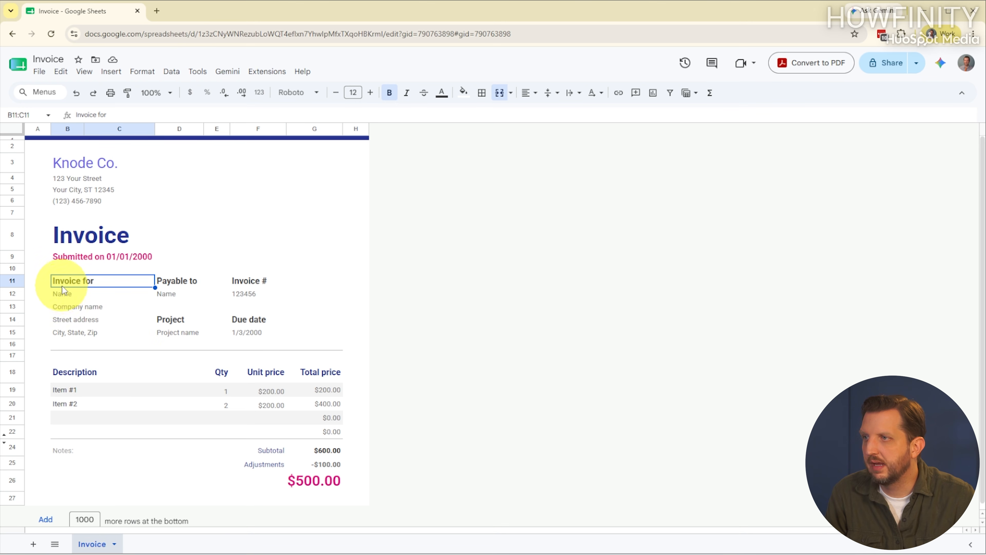
{"action": "left_click", "coordinate": [63, 298]}
{"action": "type", "text": "Bob Smith"}
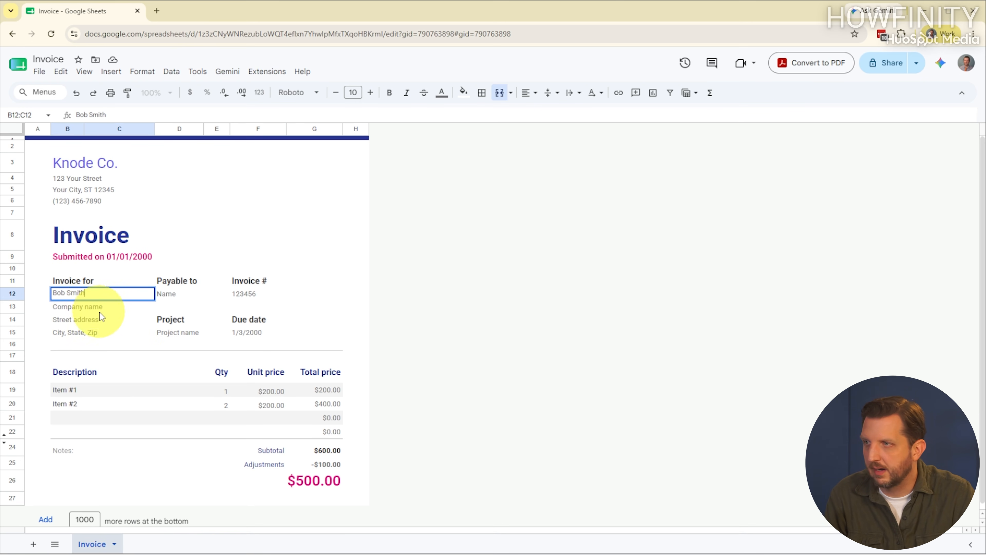
{"action": "left_click", "coordinate": [88, 310]}
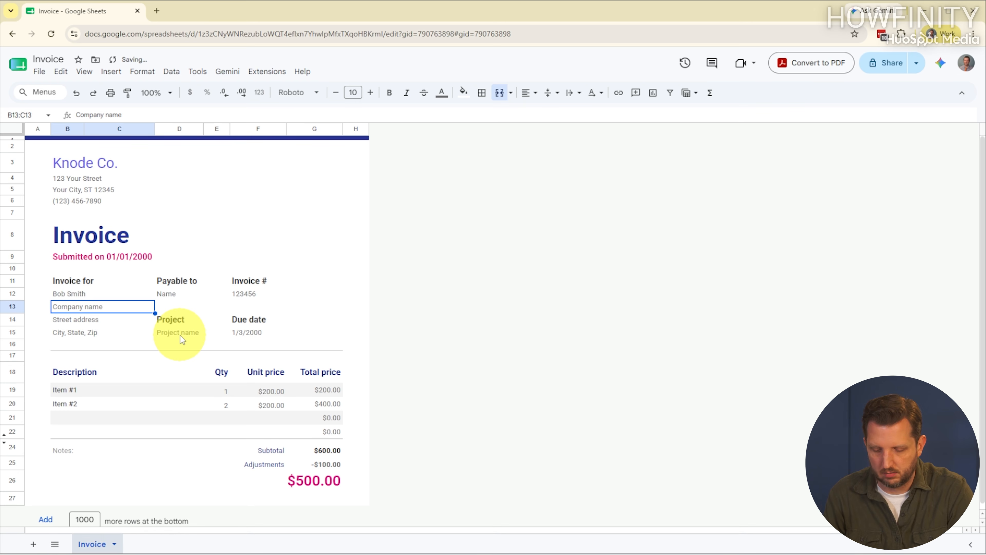
{"action": "type", "text": "XYX Company"}
{"action": "left_click", "coordinate": [82, 322]}
{"action": "left_click", "coordinate": [77, 338]}
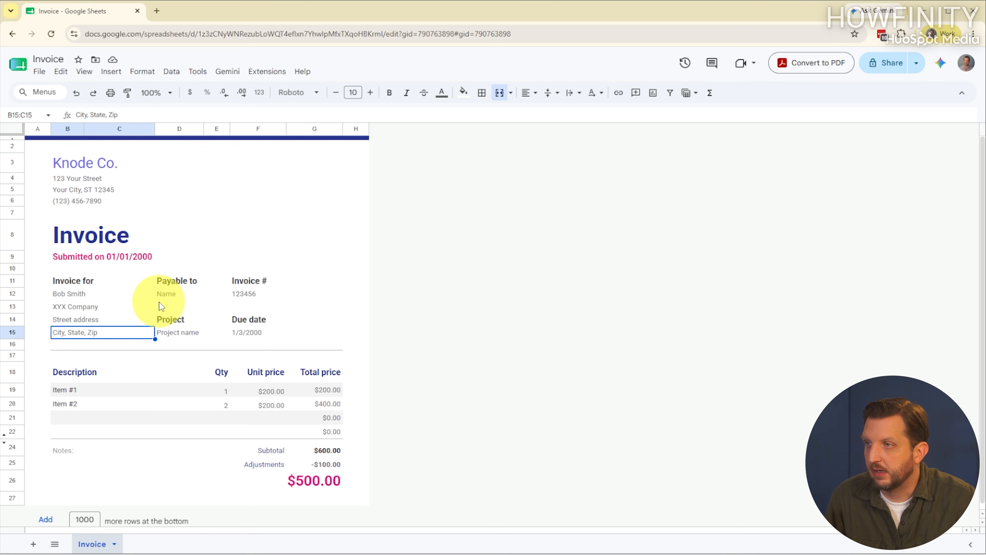
- Replace the Payable to placeholder with the payee's full name
{"action": "left_click", "coordinate": [163, 297]}
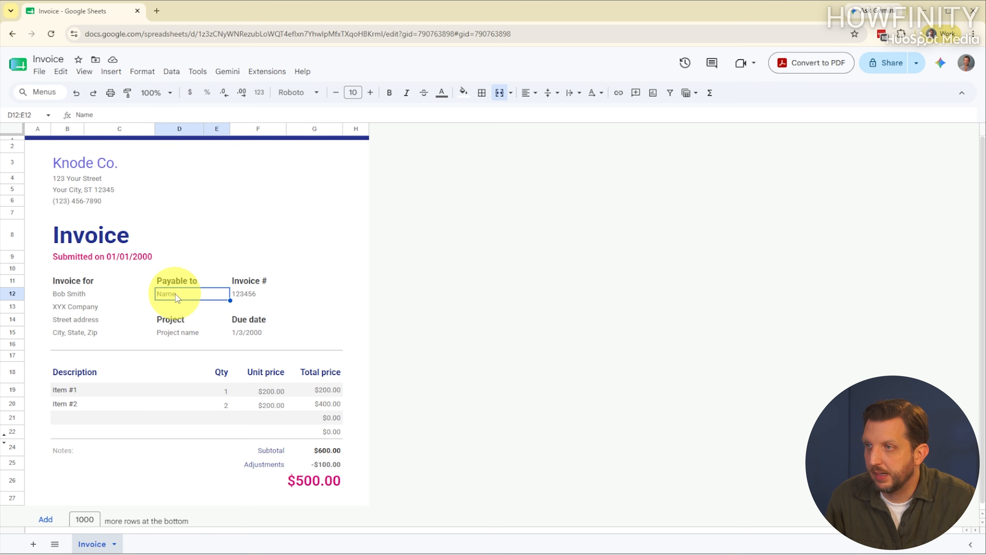
{"action": "double_click", "coordinate": [176, 295]}
{"action": "key", "text": "BackSpace"}
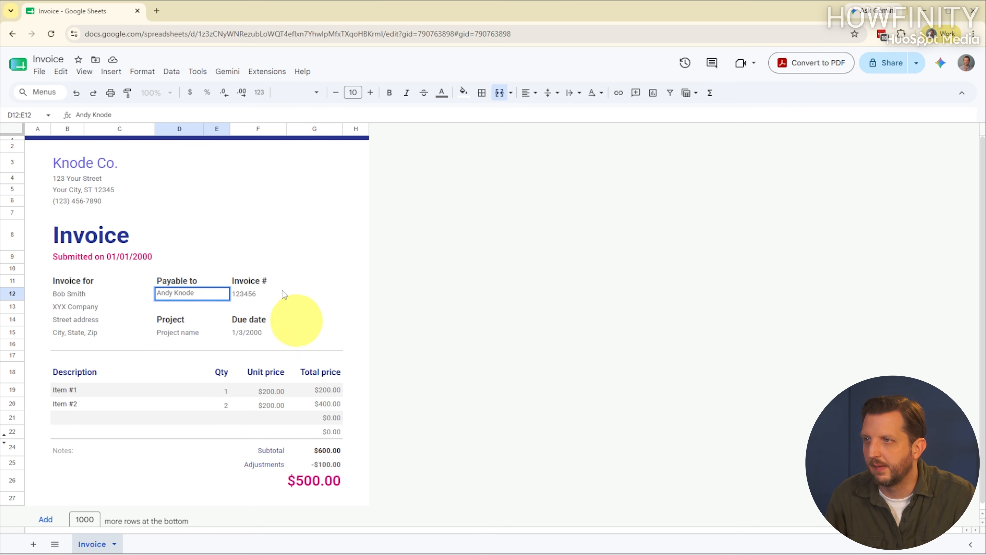
- Set the invoice number to 001 and the due date to 8/15/2026
{"action": "left_click", "coordinate": [253, 298]}
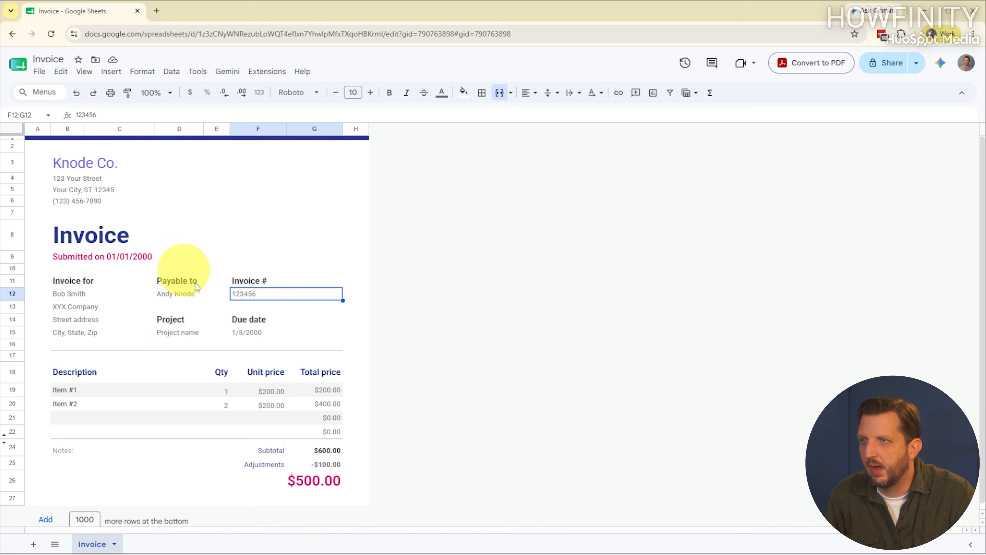
{"action": "double_click", "coordinate": [259, 296]}
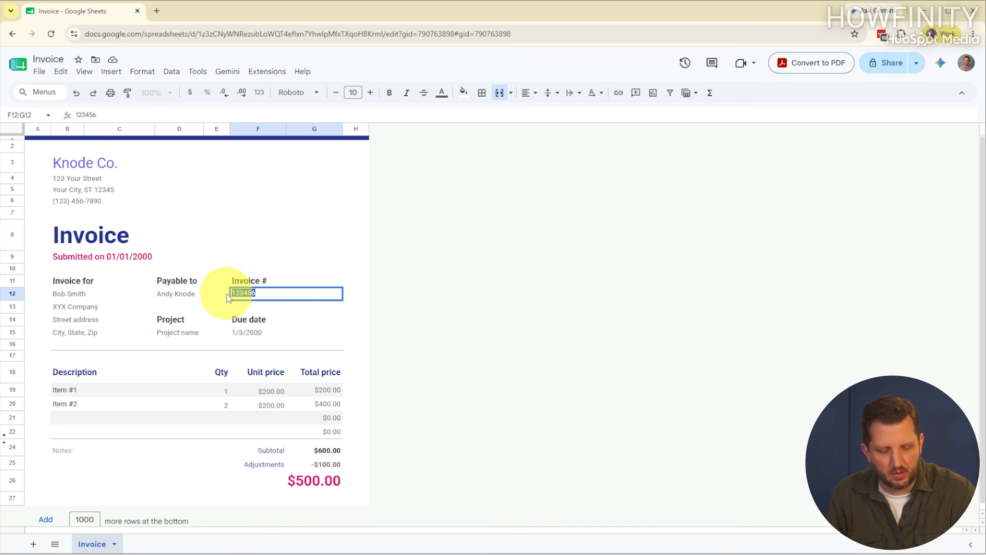
{"action": "type", "text": "001"}
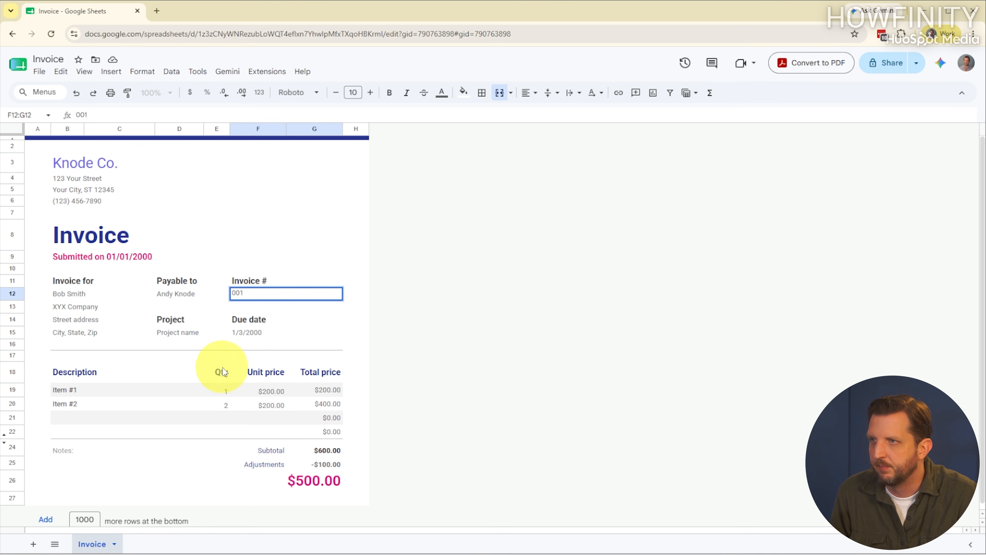
{"action": "left_click", "coordinate": [270, 333]}
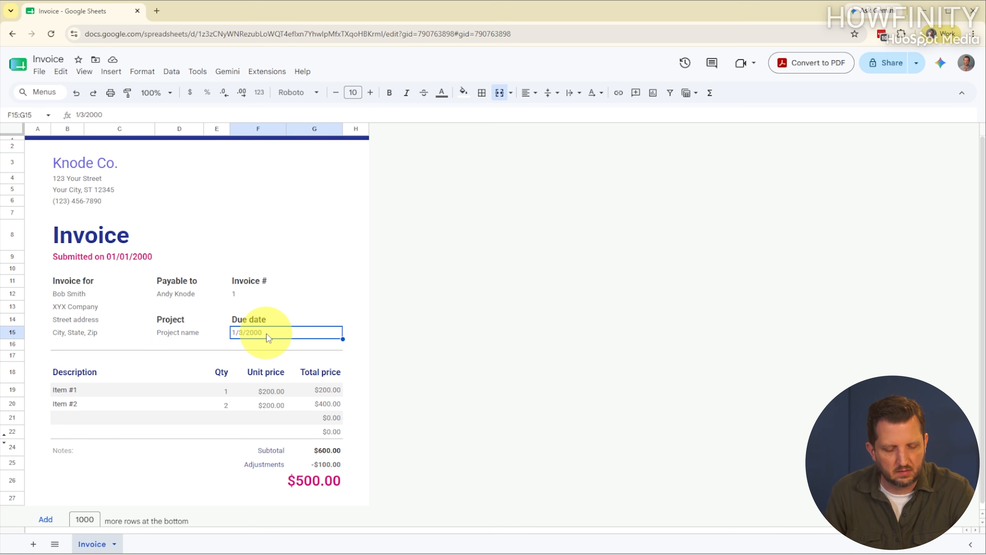
{"action": "type", "text": "8/"}
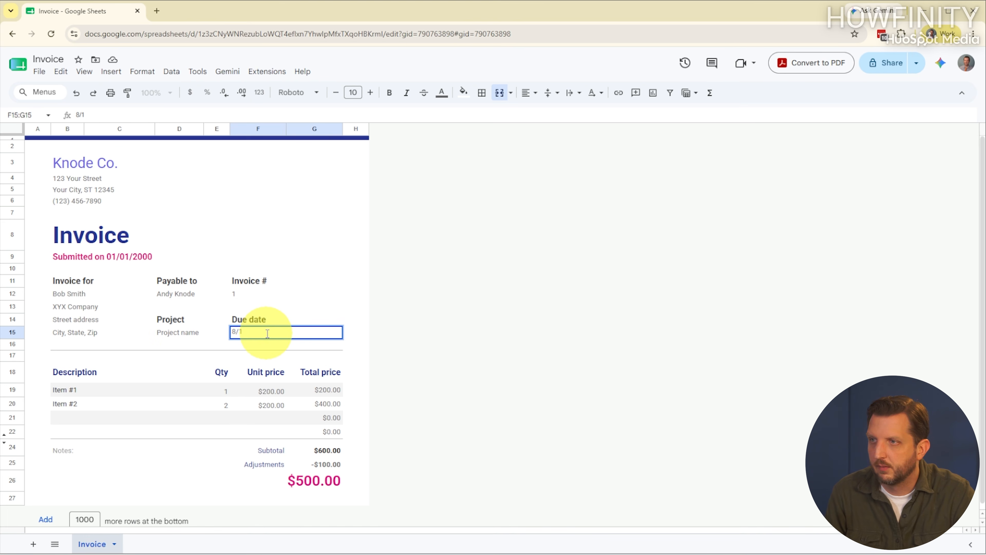
{"action": "type", "text": "15/2026"}
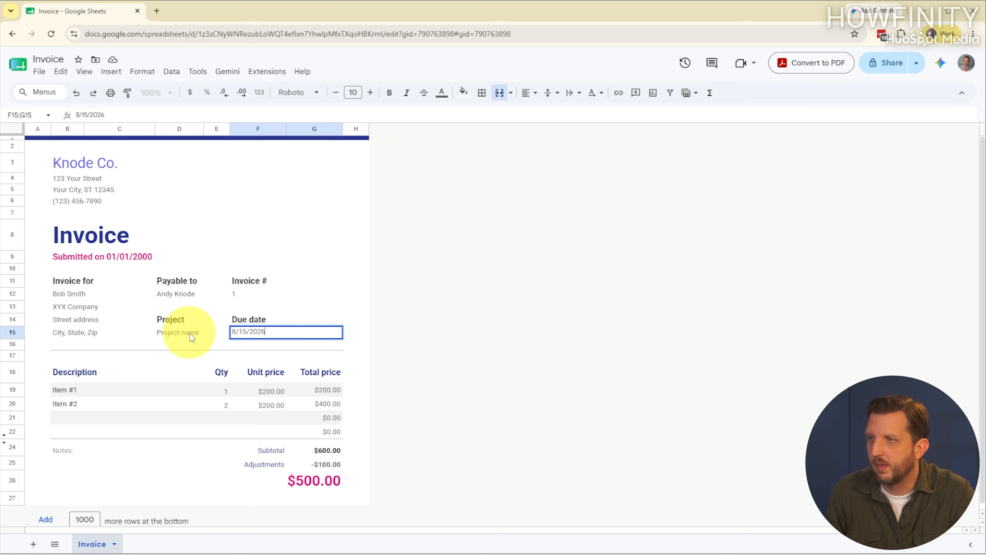
- Clear the Project heading and the project name placeholder below it
{"action": "left_click", "coordinate": [183, 332]}
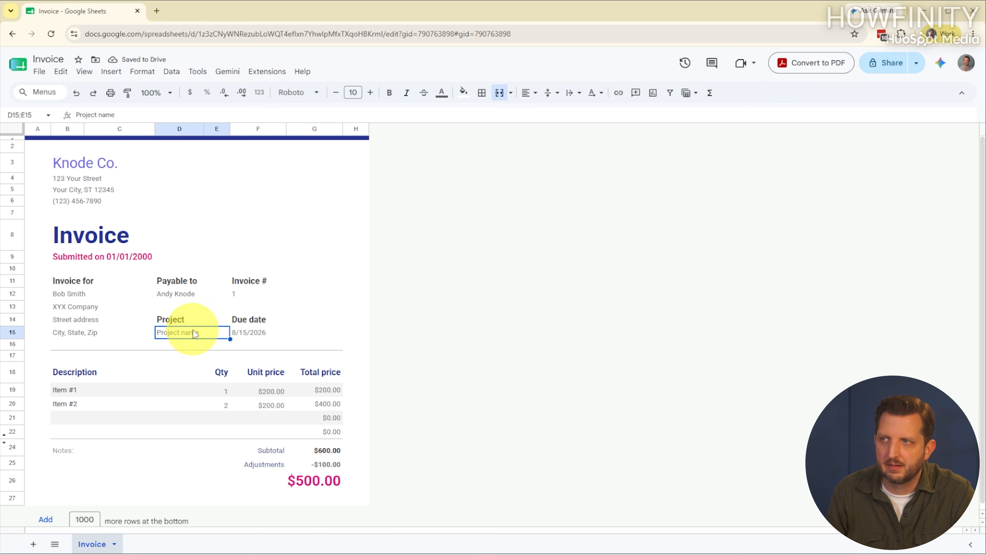
{"action": "left_click", "coordinate": [181, 320]}
{"action": "key", "text": "Delete"}
{"action": "left_click", "coordinate": [180, 333]}
{"action": "key", "text": "Delete"}
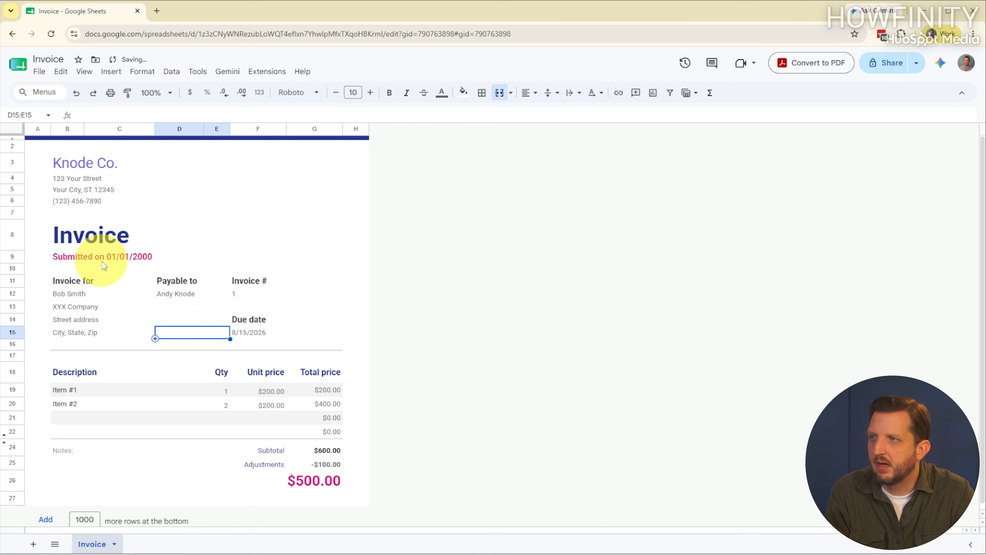
- Change the submission line under the Invoice title to read Submitted on 7/28/2026
{"action": "left_click", "coordinate": [87, 261]}
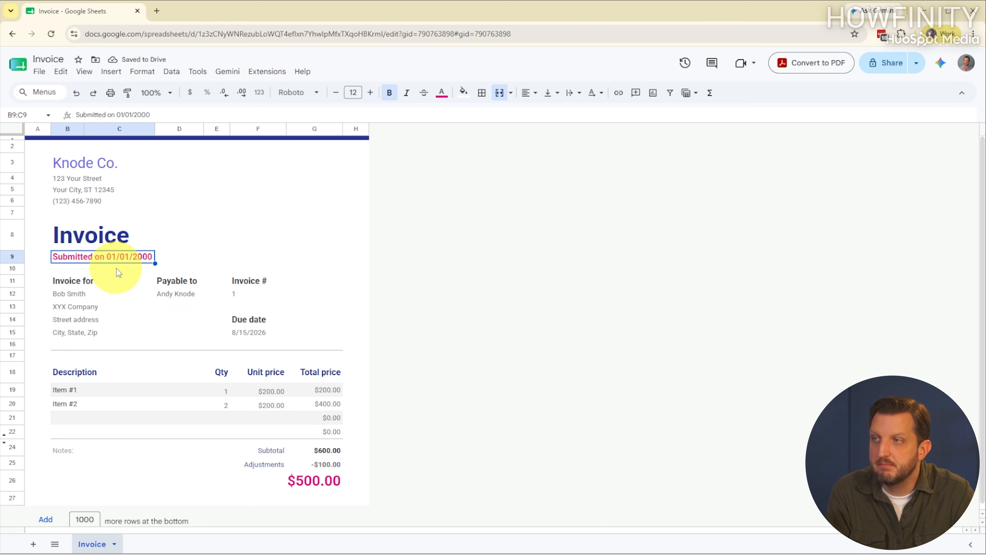
{"action": "double_click", "coordinate": [113, 257]}
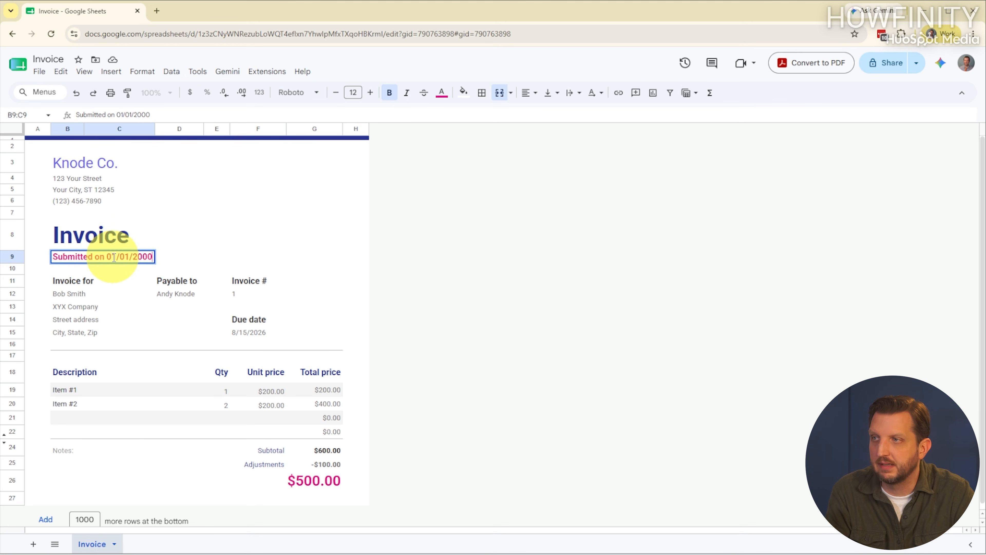
{"action": "double_click", "coordinate": [116, 257]}
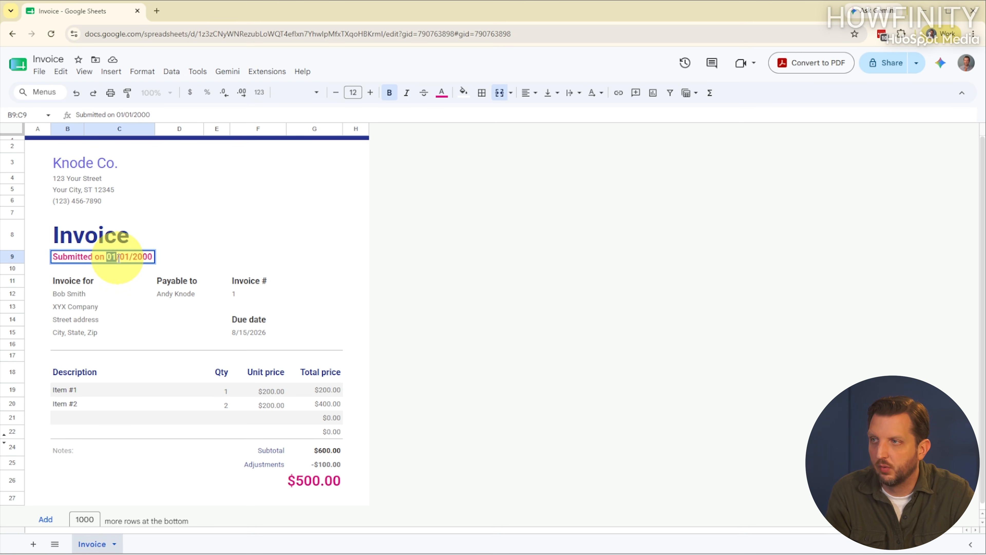
{"action": "type", "text": "7"}
{"action": "double_click", "coordinate": [119, 257]}
{"action": "type", "text": "28"}
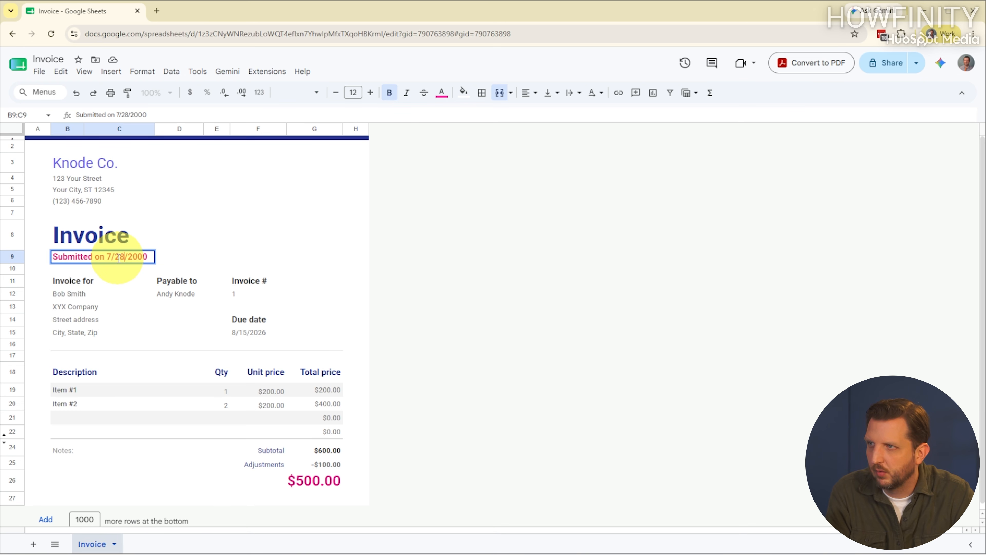
{"action": "key", "text": "Right"}
{"action": "key", "text": "Right"}
{"action": "key", "text": "Right"}
{"action": "key", "text": "Right"}
{"action": "key", "text": "BackSpace"}
{"action": "key", "text": "BackSpace"}
{"action": "type", "text": "26"}
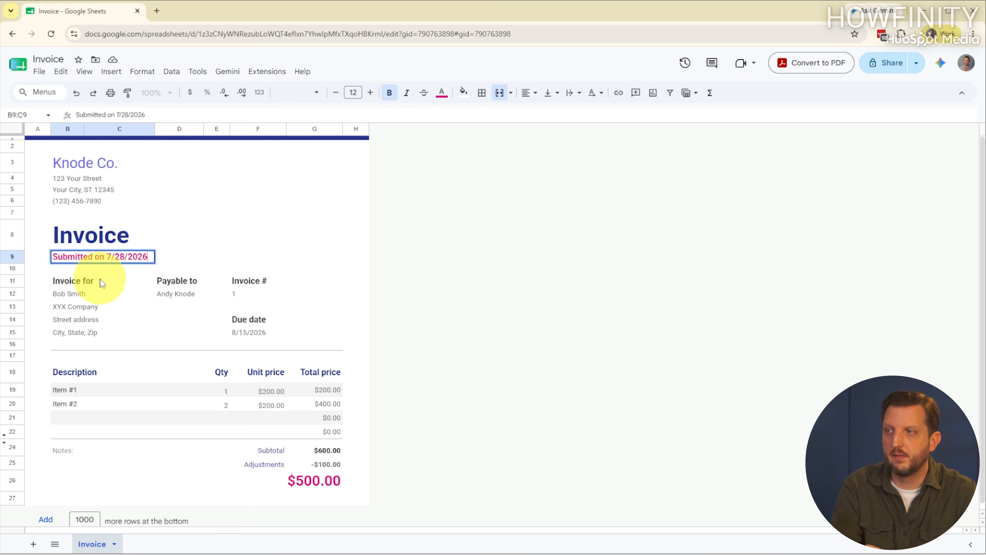
{"action": "left_click", "coordinate": [144, 344]}
- Replace the first line item's description with Lanwn Mowing and set its unit price to 100
{"action": "scroll", "coordinate": [174, 353], "scroll_direction": "down", "scroll_amount": 1}
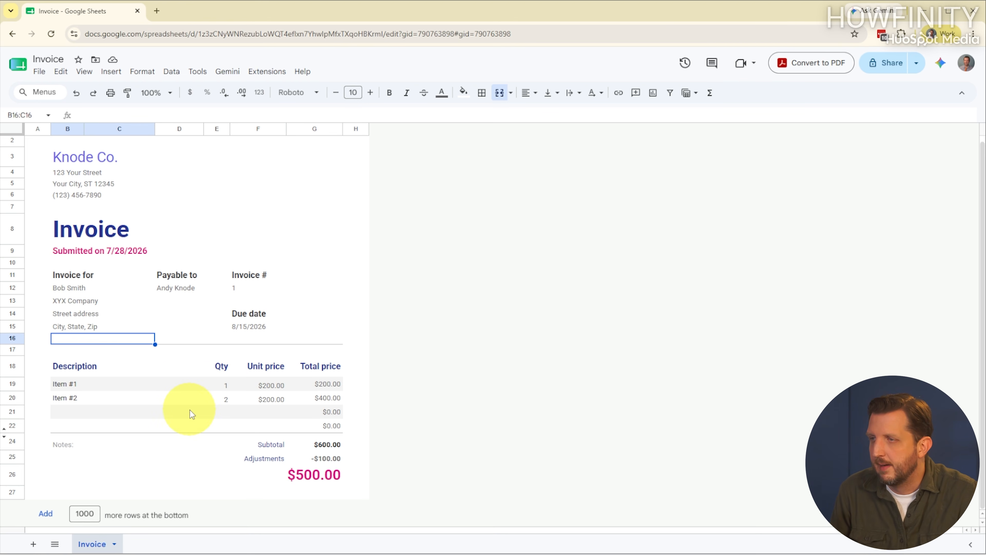
{"action": "left_click", "coordinate": [70, 386]}
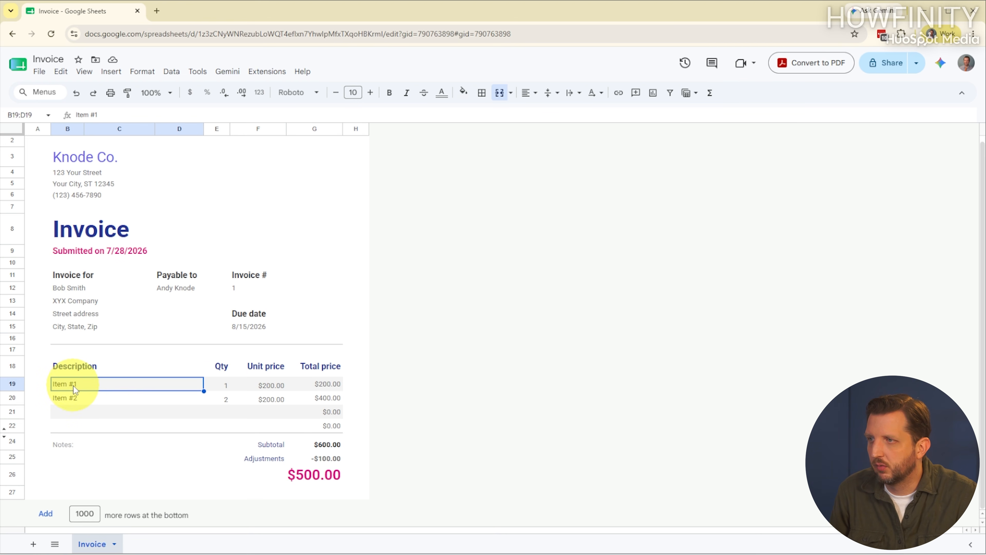
{"action": "double_click", "coordinate": [81, 383]}
{"action": "left_click_drag", "start_coordinate": [82, 383], "coordinate": [50, 385]}
{"action": "type", "text": "Lanwn Mowing"}
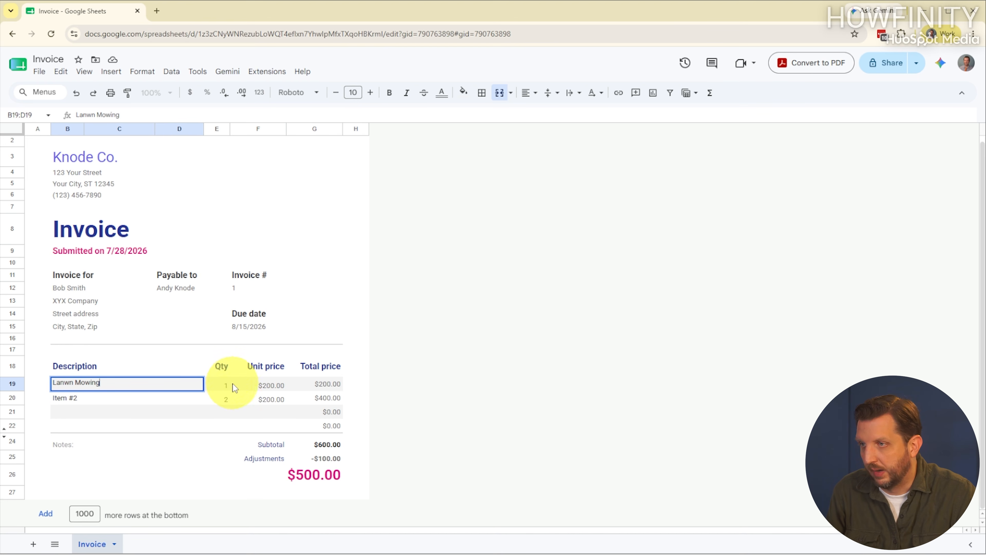
{"action": "left_click", "coordinate": [270, 386]}
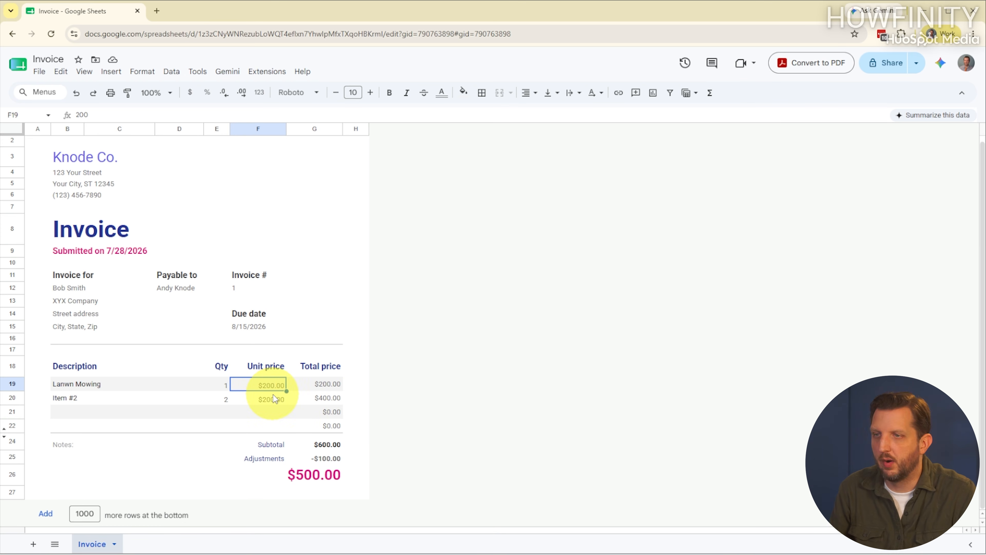
{"action": "type", "text": "100"}
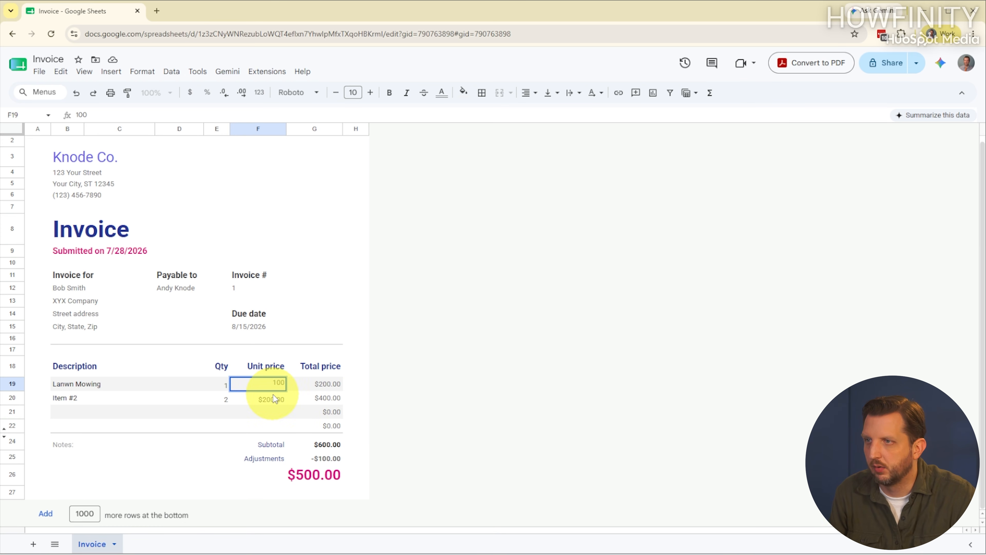
- Replace the second line item's description with Hedge Trimming and set its quantity to 3
{"action": "left_click", "coordinate": [201, 399]}
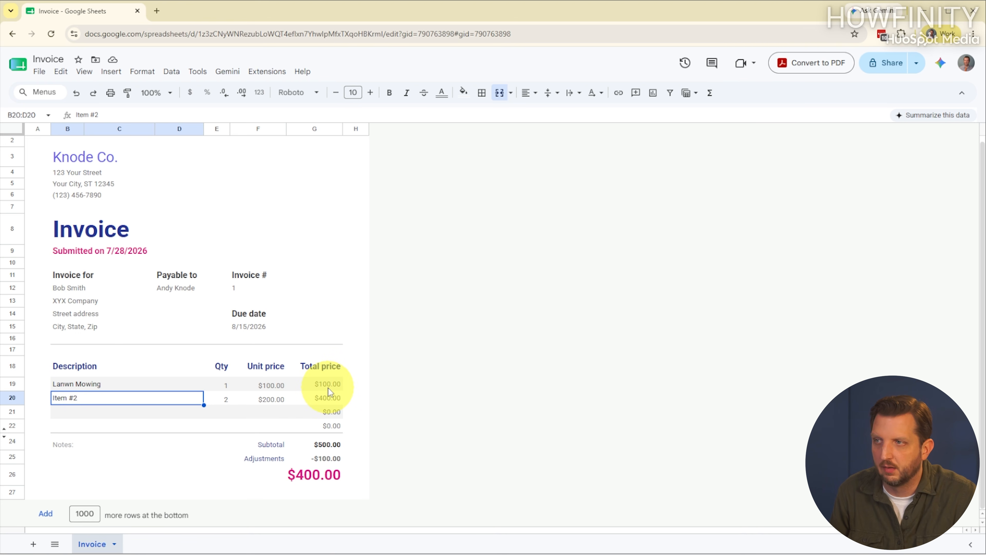
{"action": "type", "text": "Hedge Trimming"}
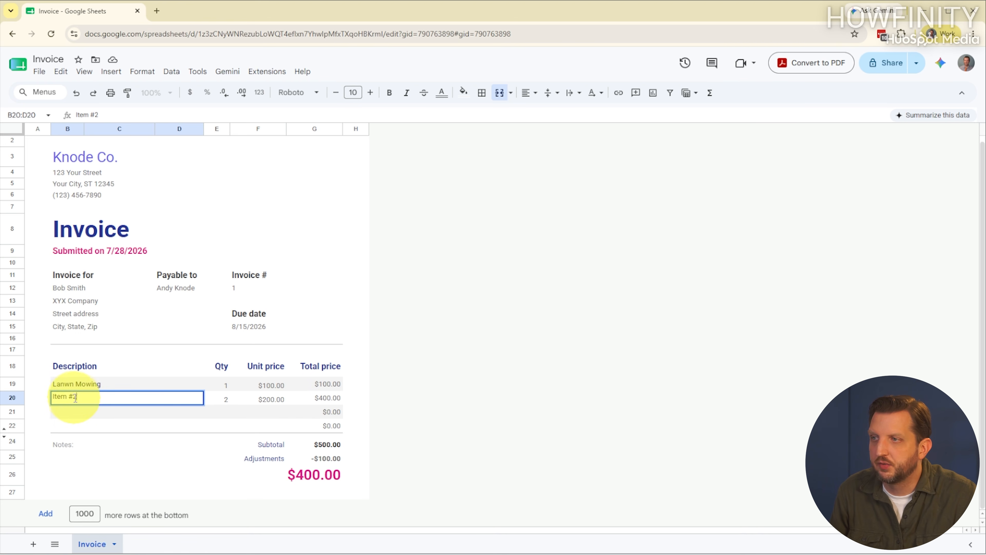
{"action": "key", "text": "Return"}
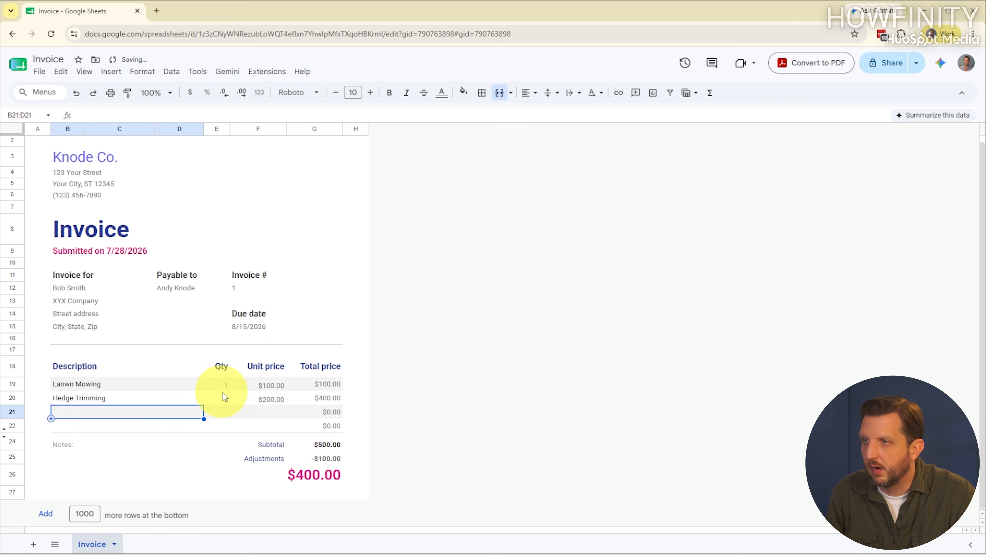
{"action": "left_click", "coordinate": [226, 398]}
{"action": "type", "text": "3"}
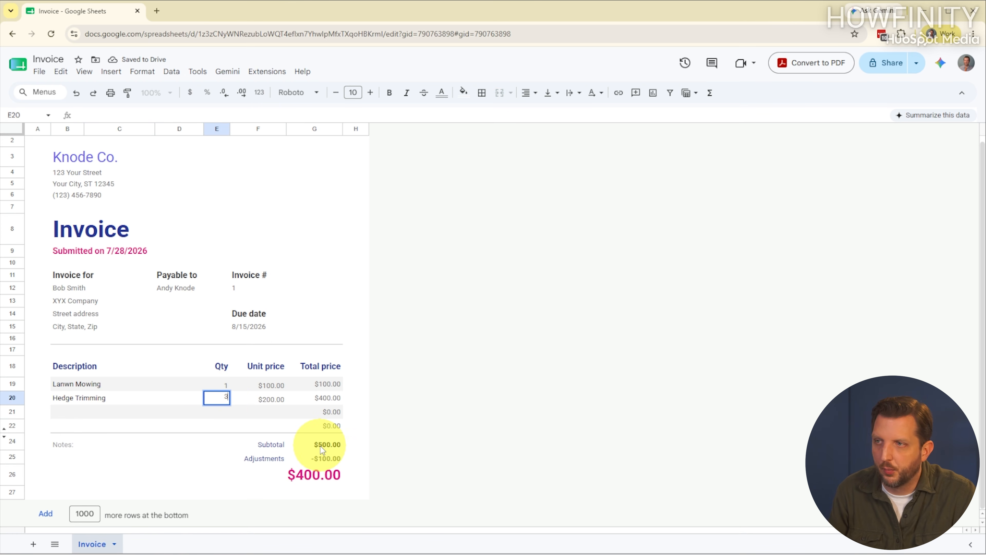
- Set the unit price of the Hedge Trimming line item to 55
{"action": "left_click", "coordinate": [276, 403]}
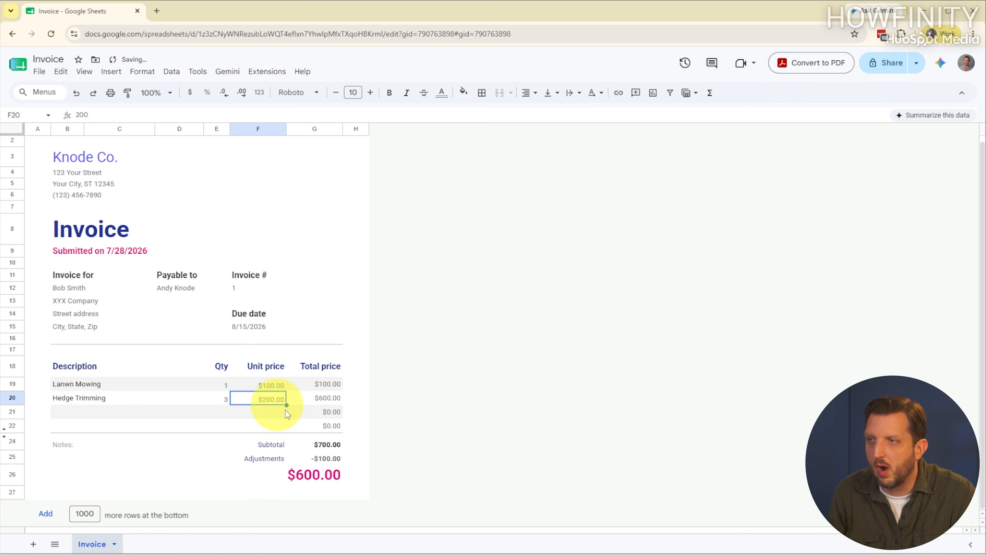
{"action": "type", "text": "55"}
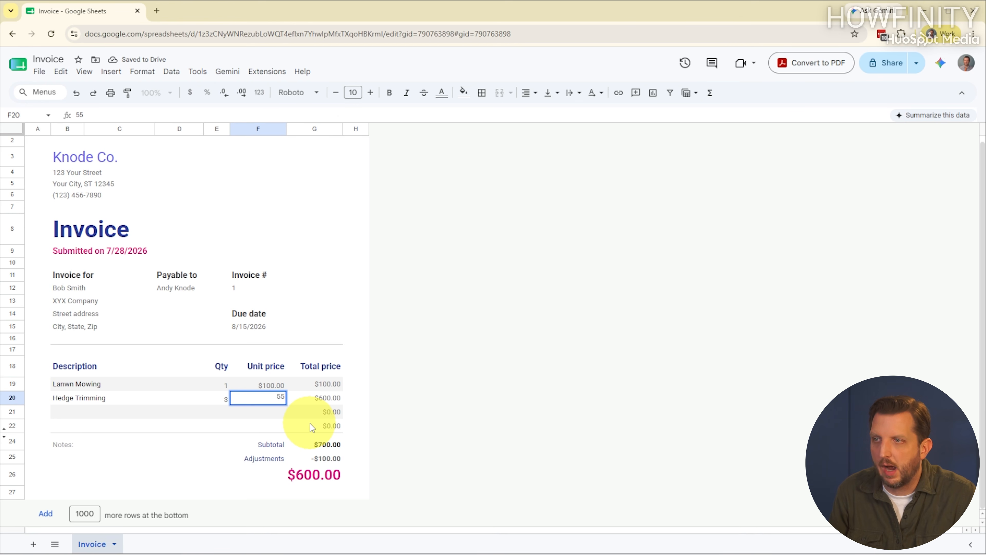
{"action": "key", "text": "Return"}
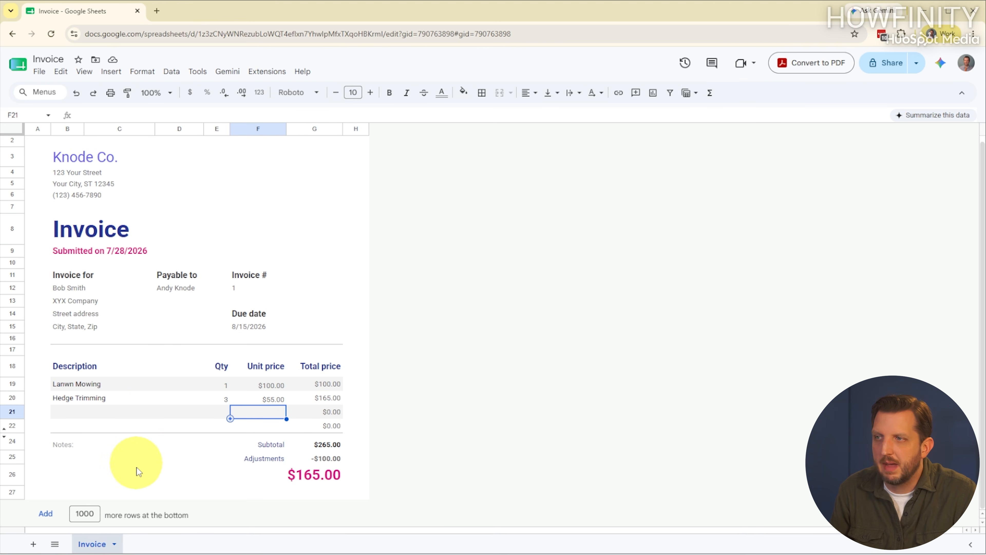
- Insert one row above row 21, directly below the Hedge Trimming line item
{"action": "right_click", "coordinate": [13, 412]}
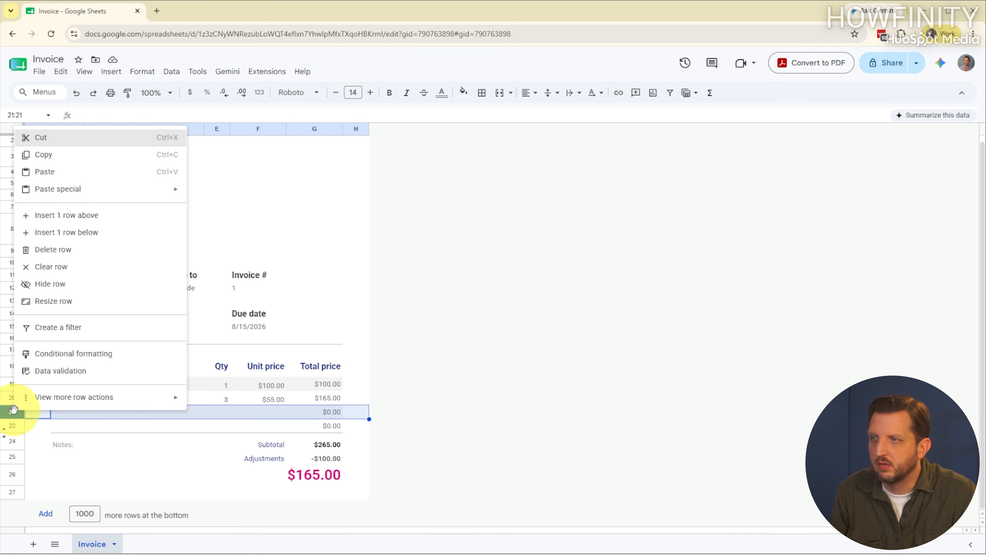
{"action": "left_click", "coordinate": [49, 215]}
{"action": "left_click", "coordinate": [62, 485]}
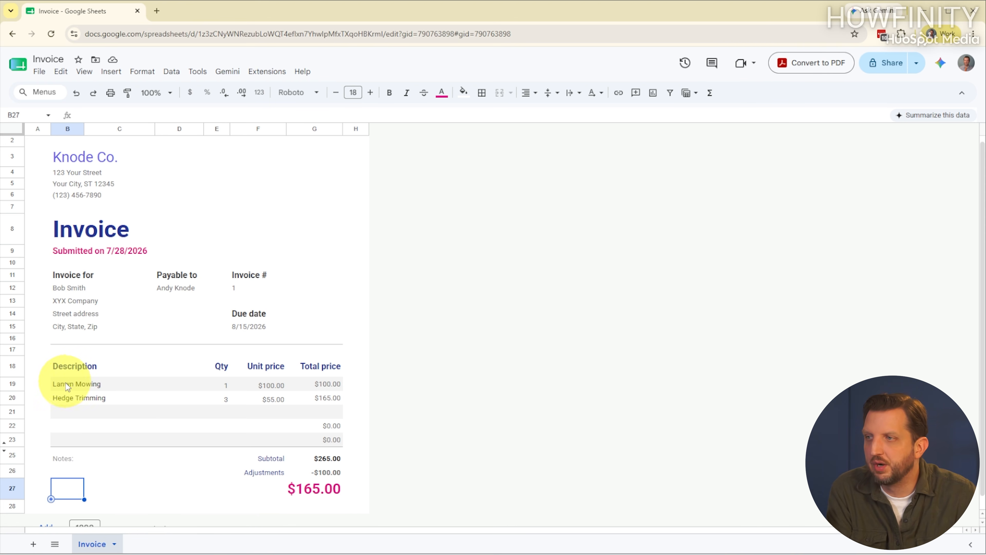
- Clear the Adjustments amount below the subtotal and select the invoice's grand total cell to check its formula
{"action": "left_click", "coordinate": [319, 472]}
{"action": "key", "text": "Delete"}
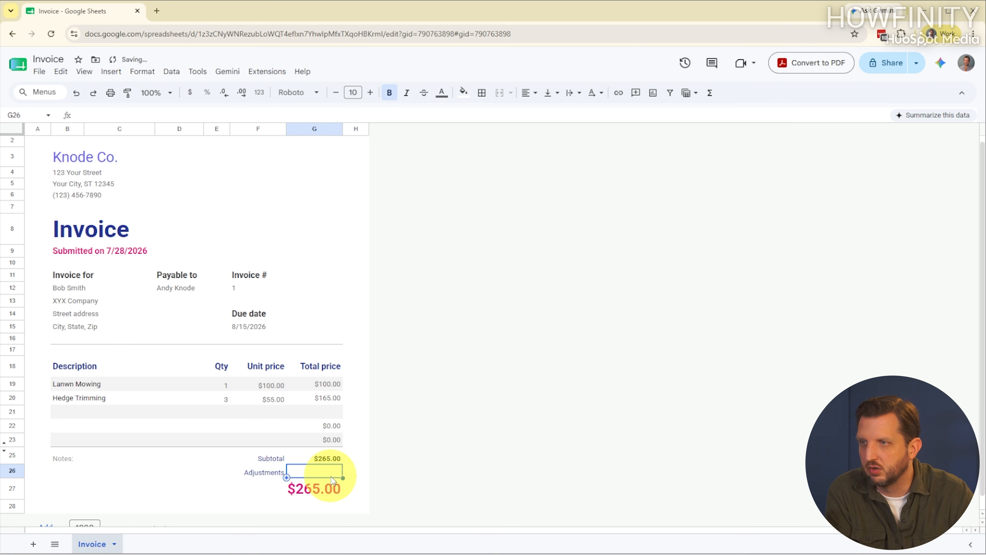
{"action": "left_click", "coordinate": [238, 491]}
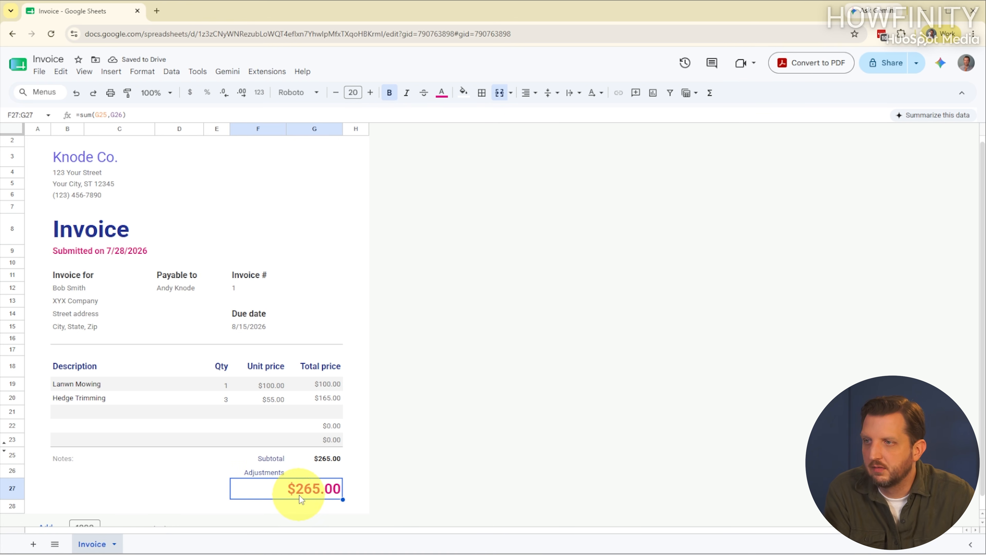
- Add two note lines below the Notes label: Thank you for your prompt Payment, and I accept Cashapp or Venmo
{"action": "scroll", "coordinate": [369, 514], "scroll_direction": "down", "scroll_amount": 1}
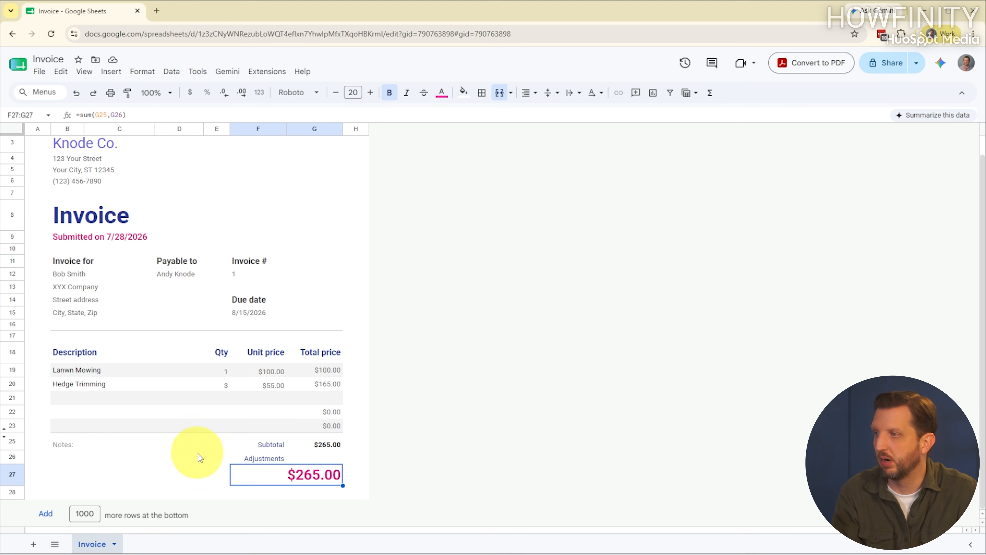
{"action": "left_click", "coordinate": [63, 465]}
{"action": "left_click", "coordinate": [65, 456]}
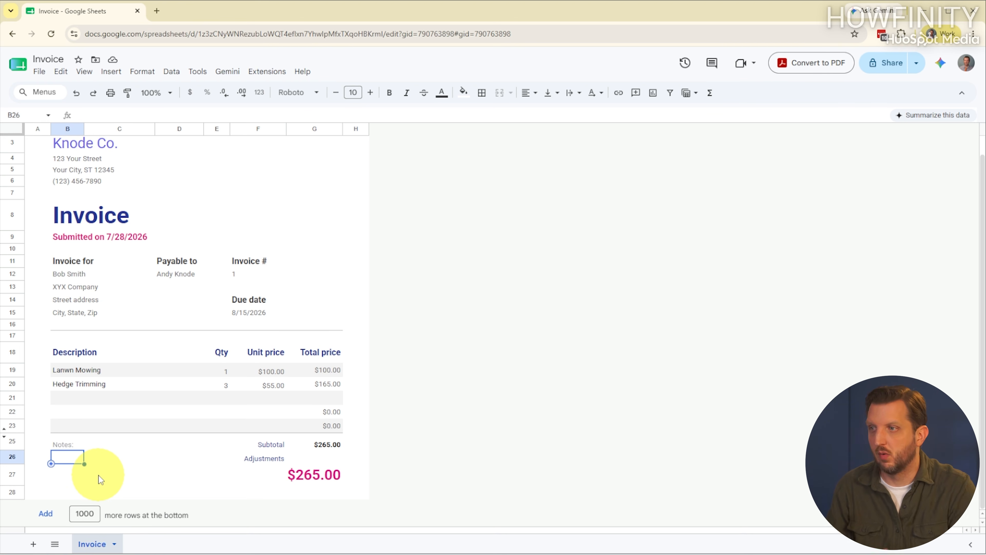
{"action": "type", "text": "Thank you for your prompt Payment"}
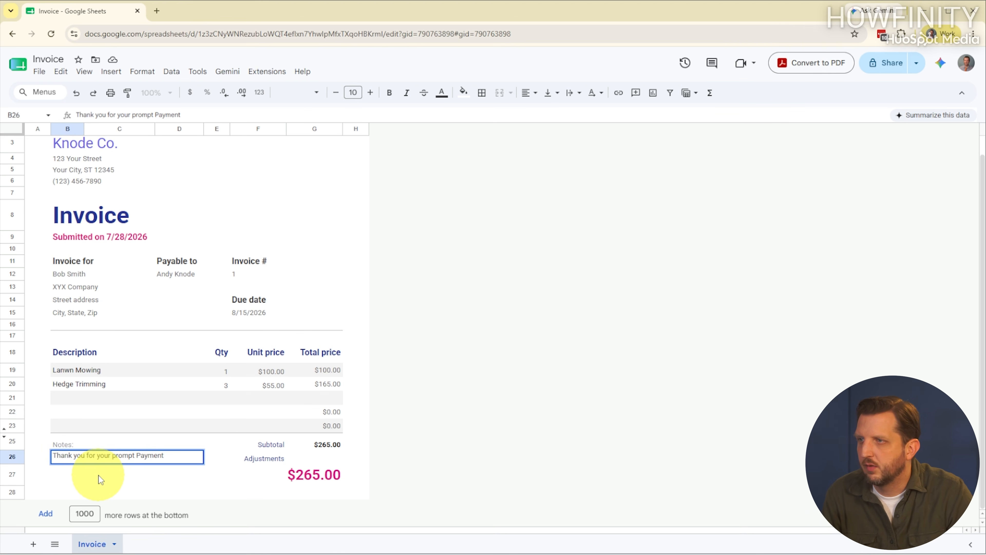
{"action": "key", "text": "Return"}
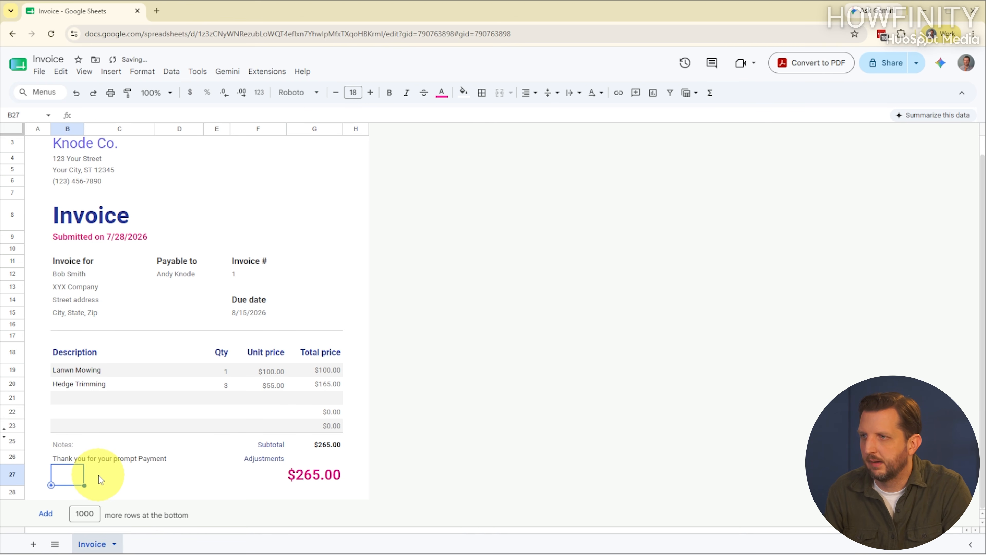
{"action": "type", "text": "I accept Cashapp or Venmo"}
{"action": "key", "text": "Tab"}
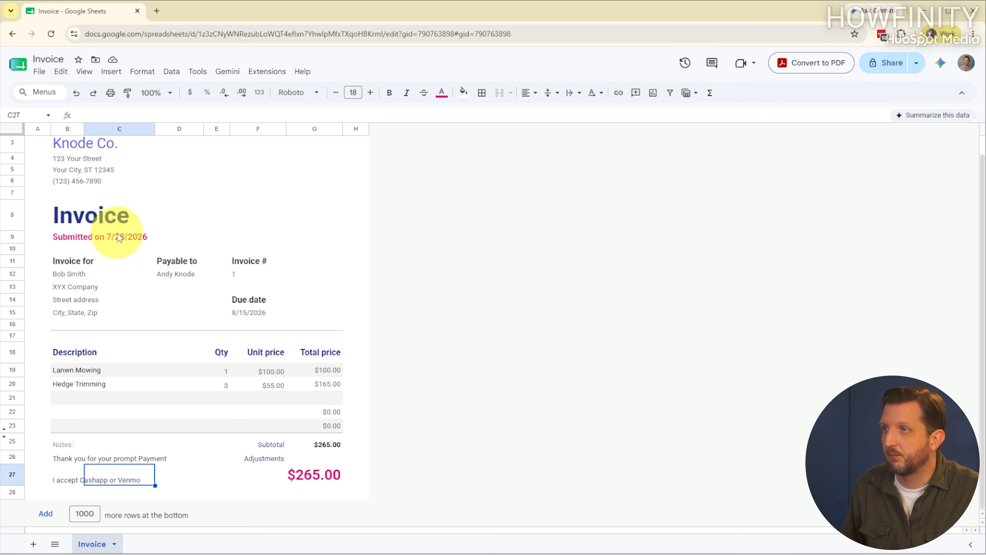
- Rename the spreadsheet to Invoice-001- followed by the customer's full name
{"action": "left_click", "coordinate": [46, 59]}
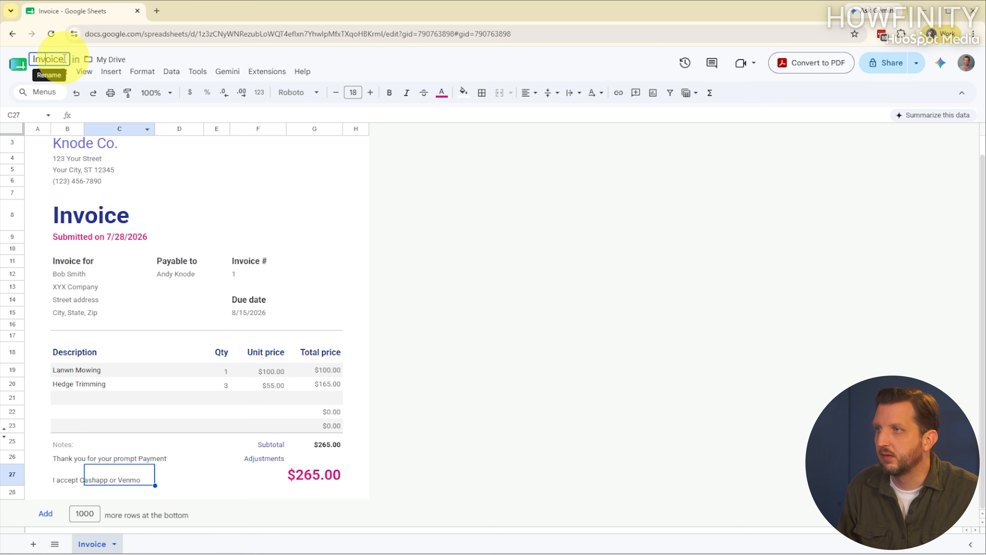
{"action": "type", "text": "-"}
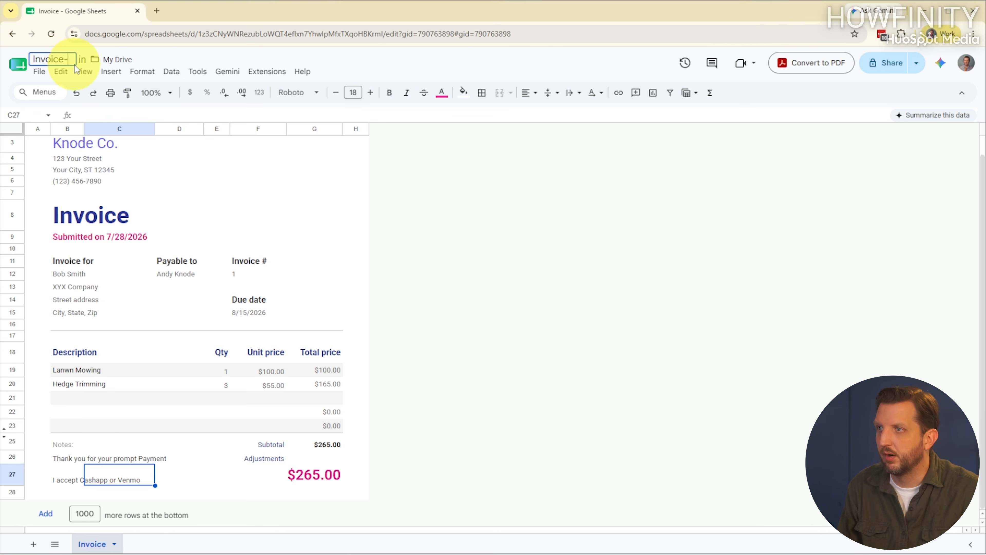
{"action": "type", "text": "001"}
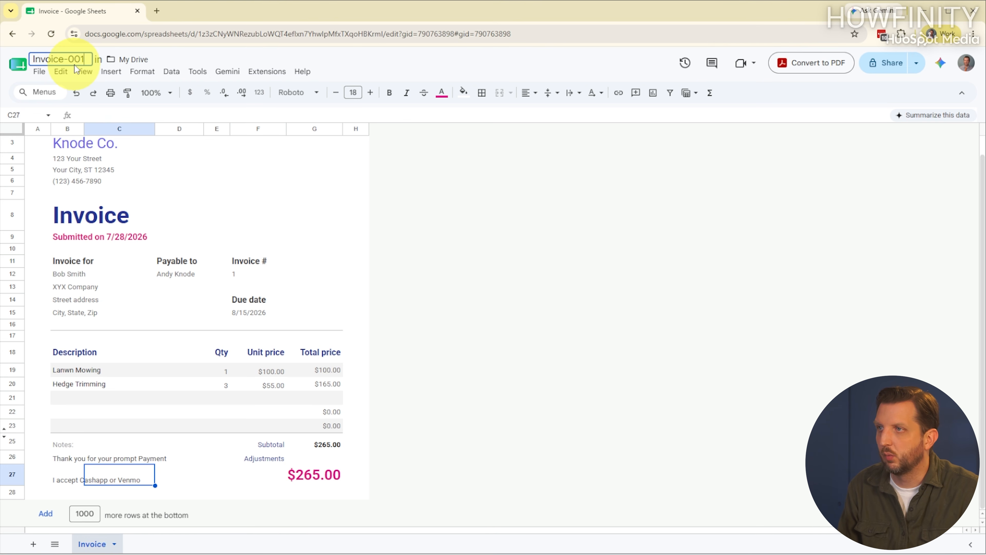
{"action": "type", "text": "-"}
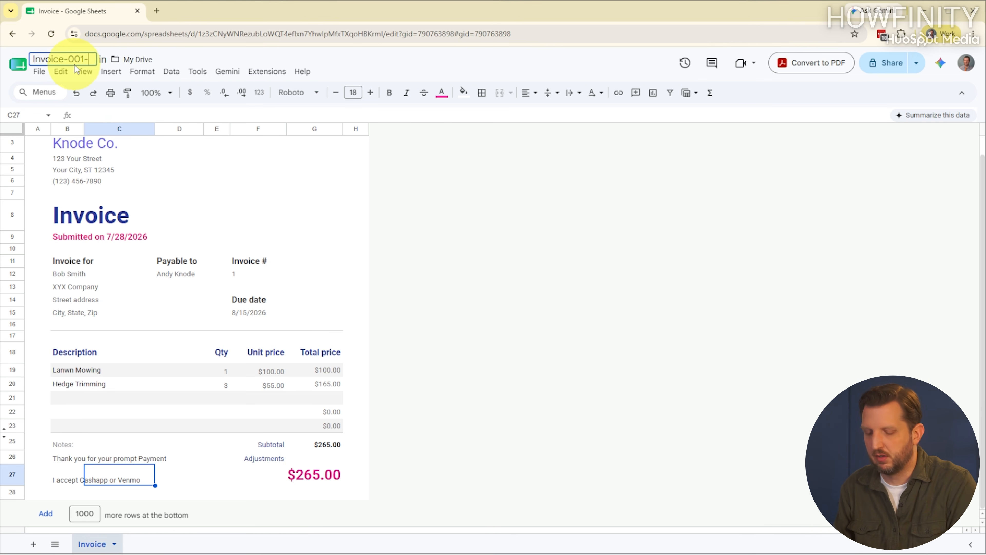
{"action": "type", "text": "Bob Smith"}
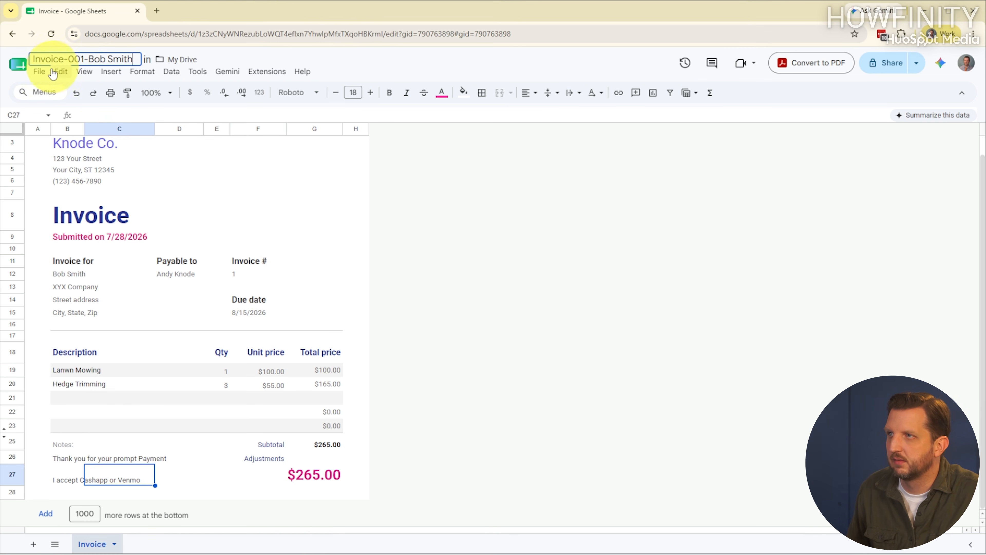
- Download the current sheet as a PDF in portrait orientation after checking the whole page in the preview
{"action": "left_click", "coordinate": [39, 71]}
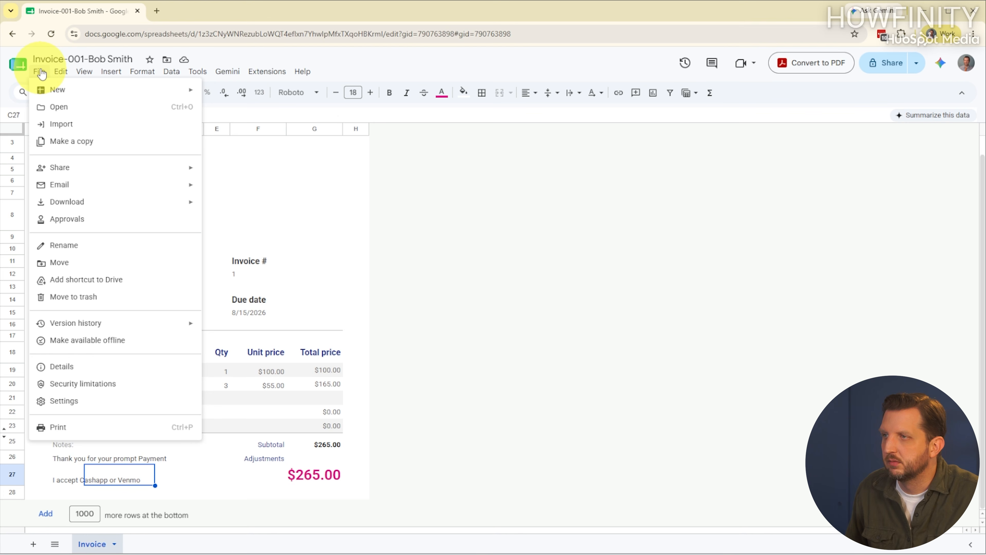
{"action": "mouse_move", "coordinate": [76, 209]}
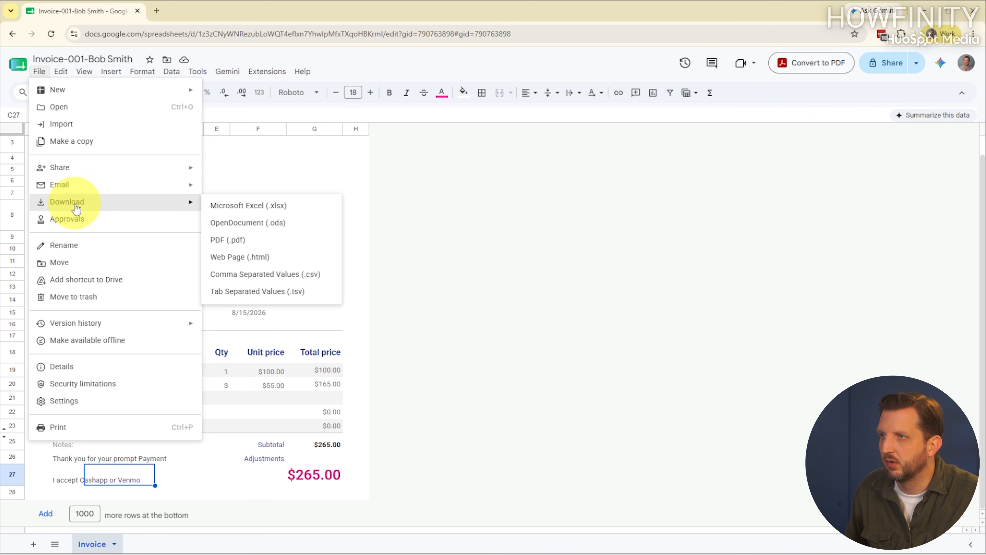
{"action": "left_click", "coordinate": [257, 242]}
{"action": "left_click", "coordinate": [910, 203]}
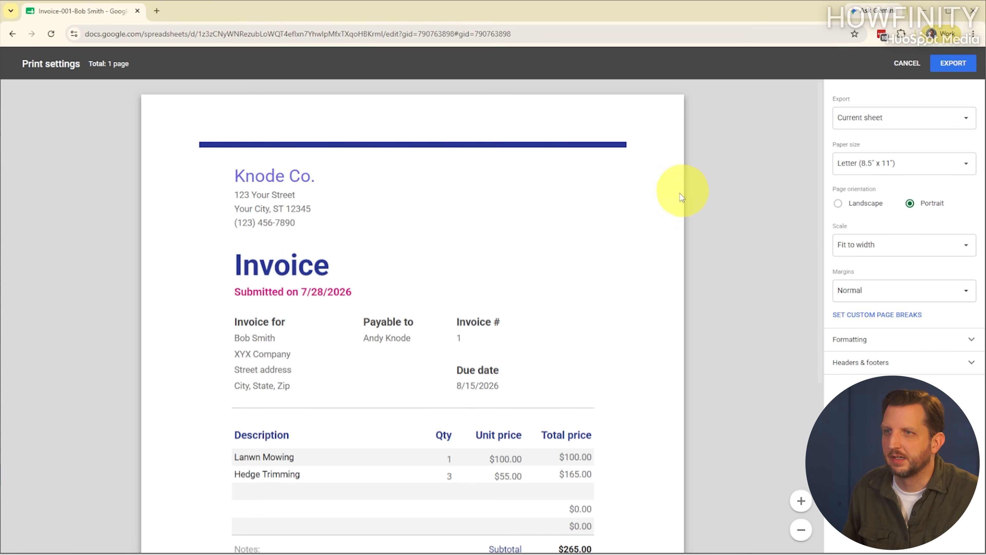
{"action": "scroll", "coordinate": [550, 193], "scroll_direction": "down", "scroll_amount": 5}
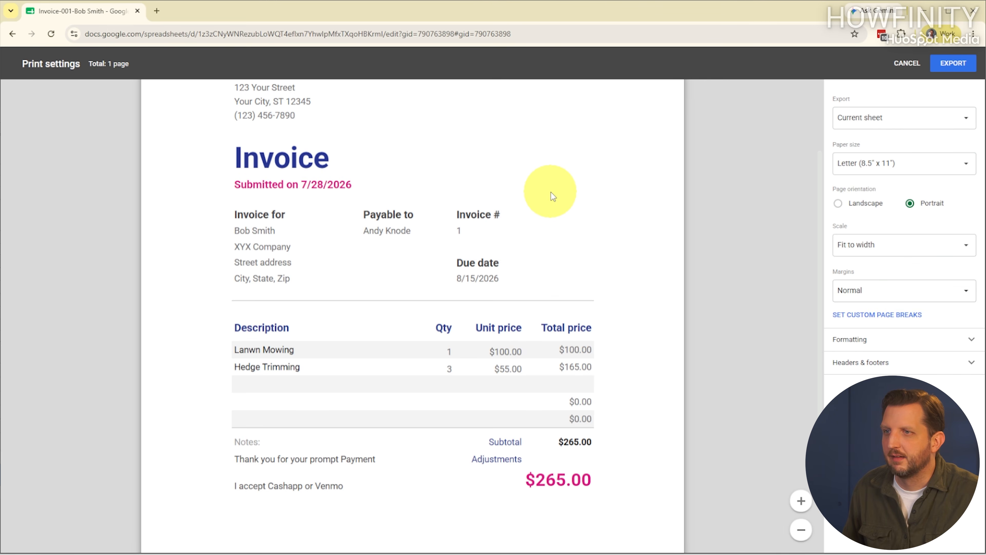
{"action": "scroll", "coordinate": [553, 196], "scroll_direction": "up", "scroll_amount": 5}
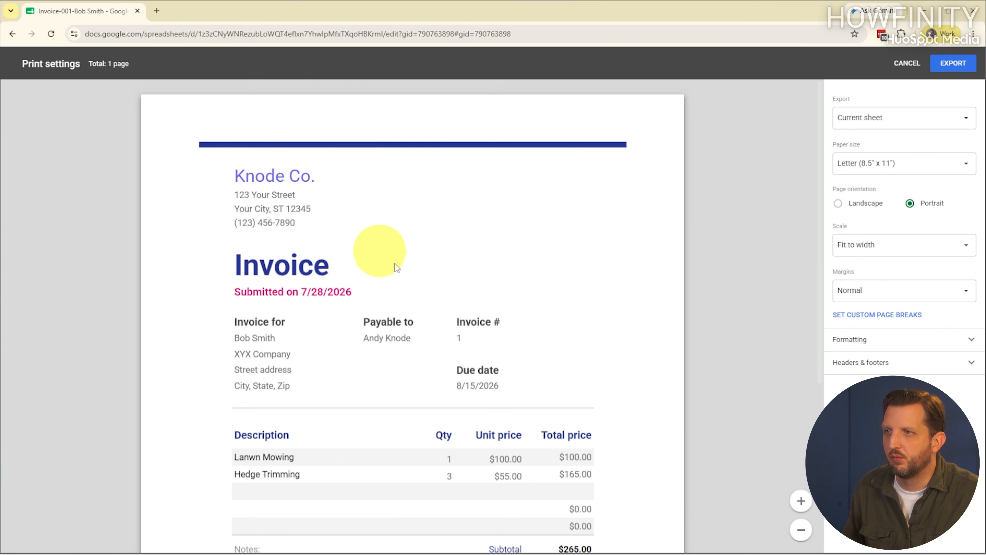
{"action": "left_click", "coordinate": [953, 63]}
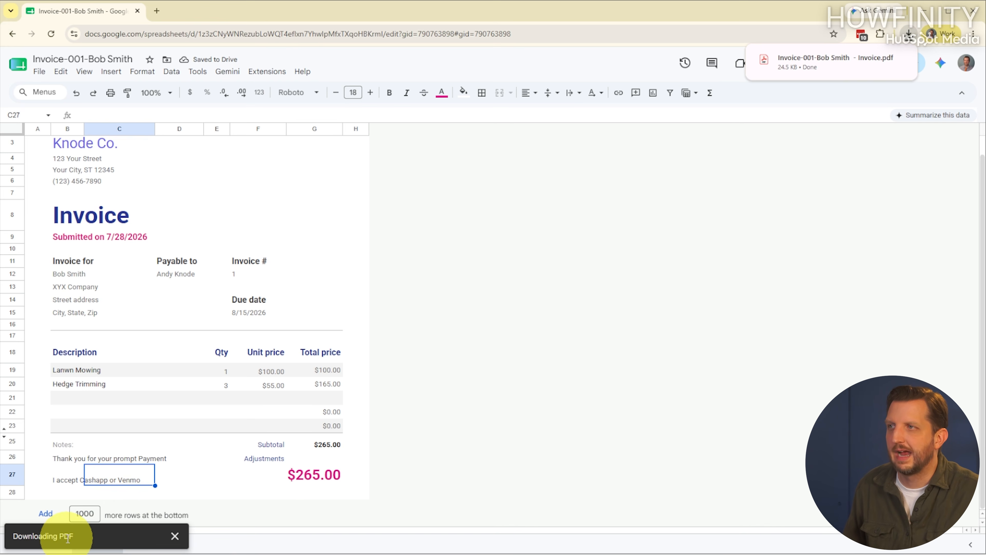